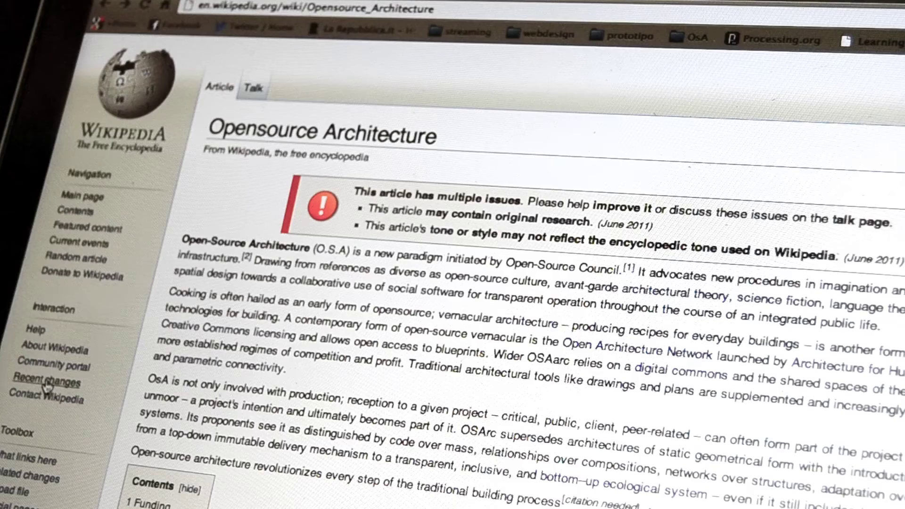
# Open Wikipedia's Recent changes feed from the Opensource Architecture article.
pyautogui.click(46, 383)
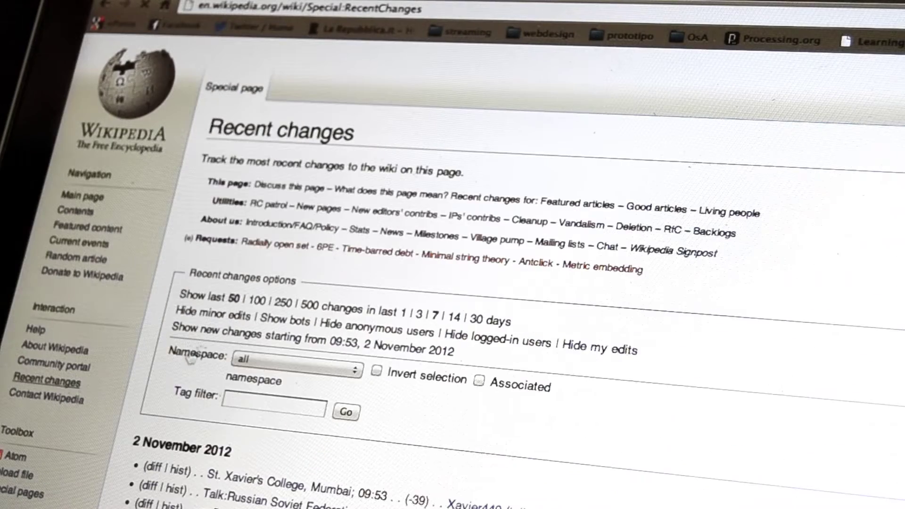
pyautogui.scroll(-5, 191, 359)
pyautogui.scroll(-8, 247, 236)
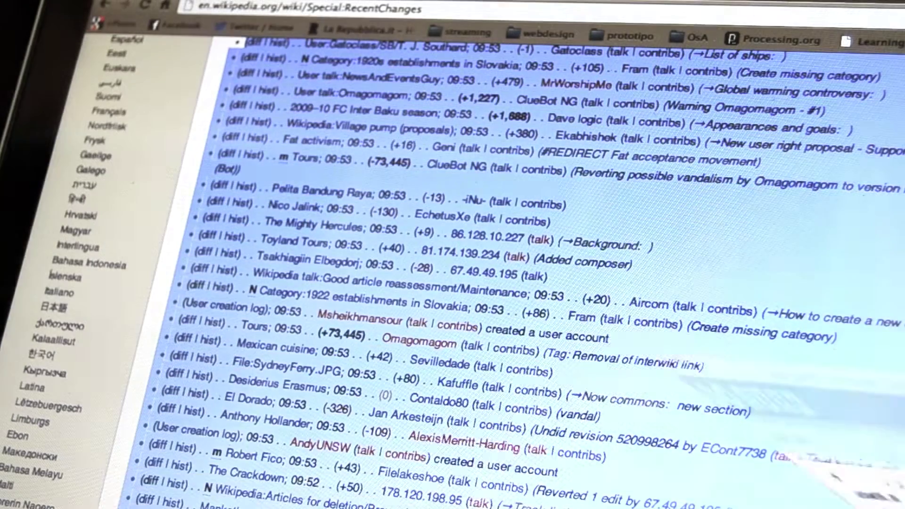
pyautogui.press('super+Tab')
# Run the visual_plotter sketch to show the motors and pen path for Opensource_Architecture.
pyautogui.click(483, 147)
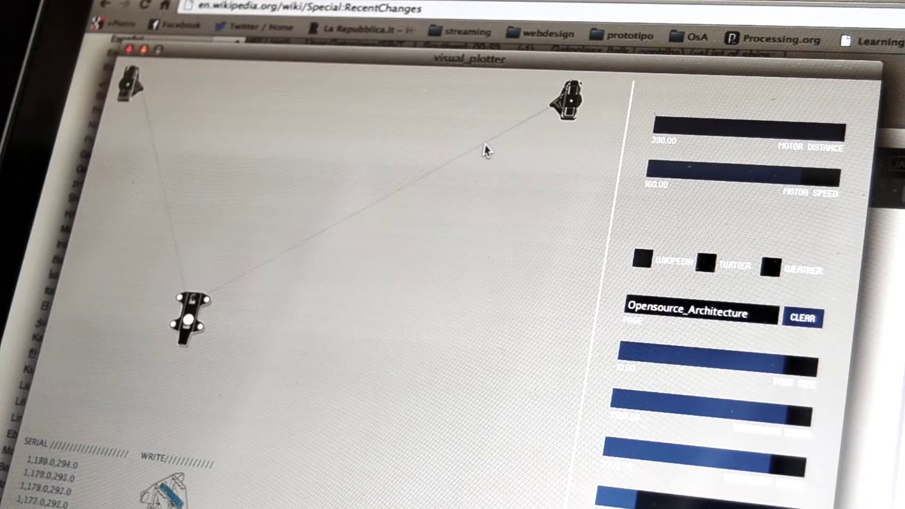